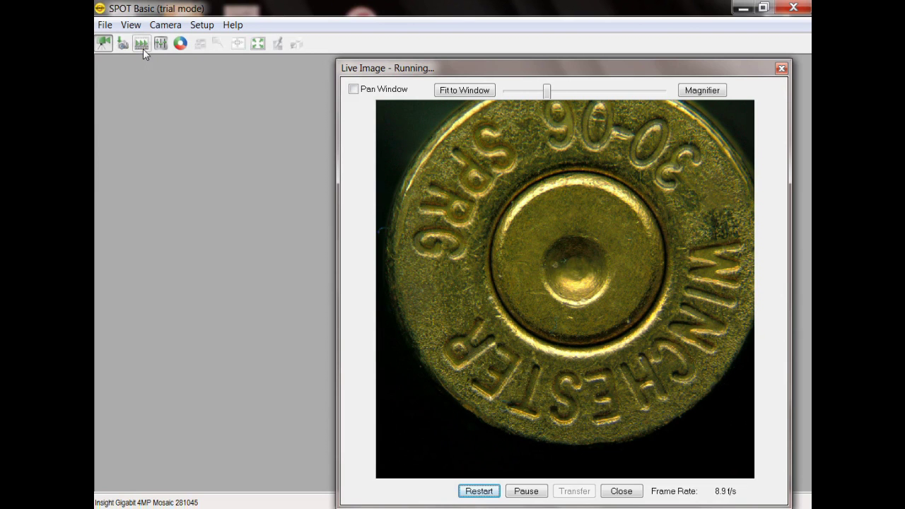
Step: Open the image acquisition settings and examine the Appearance, Exposure, Area, Focus and calibration options
{"action": "left_click", "coordinate": [161, 44]}
{"action": "left_click_drag", "start_coordinate": [161, 72], "coordinate": [151, 68]}
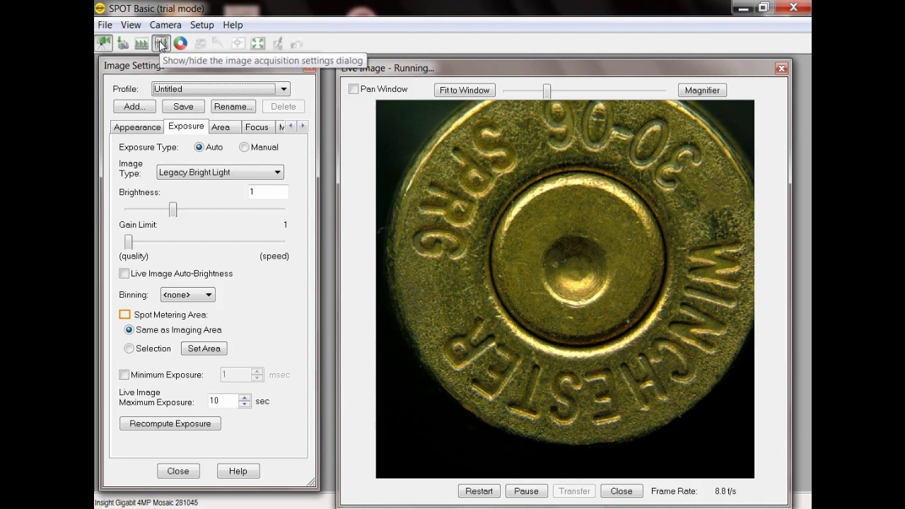
{"action": "left_click", "coordinate": [135, 129]}
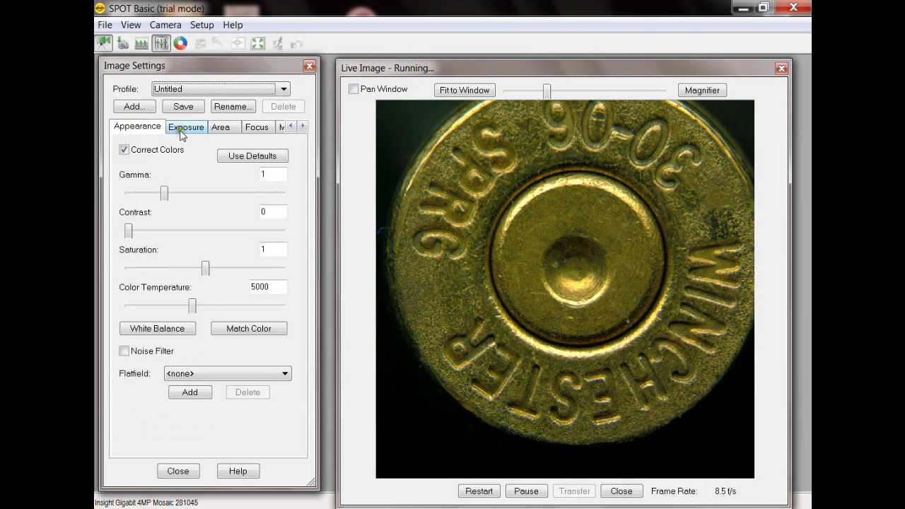
{"action": "left_click", "coordinate": [184, 130]}
{"action": "left_click", "coordinate": [221, 128]}
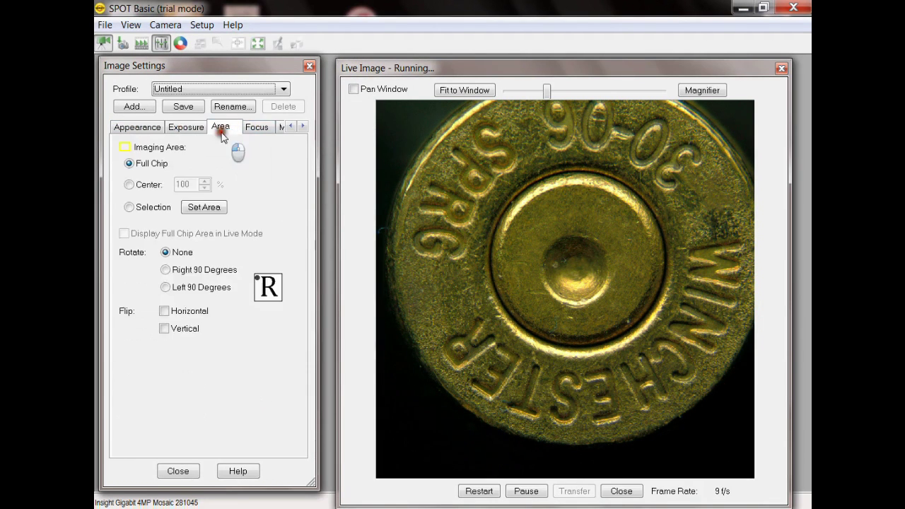
{"action": "left_click", "coordinate": [258, 128]}
{"action": "left_click", "coordinate": [303, 127]}
{"action": "left_click", "coordinate": [251, 128]}
{"action": "left_click", "coordinate": [290, 126]}
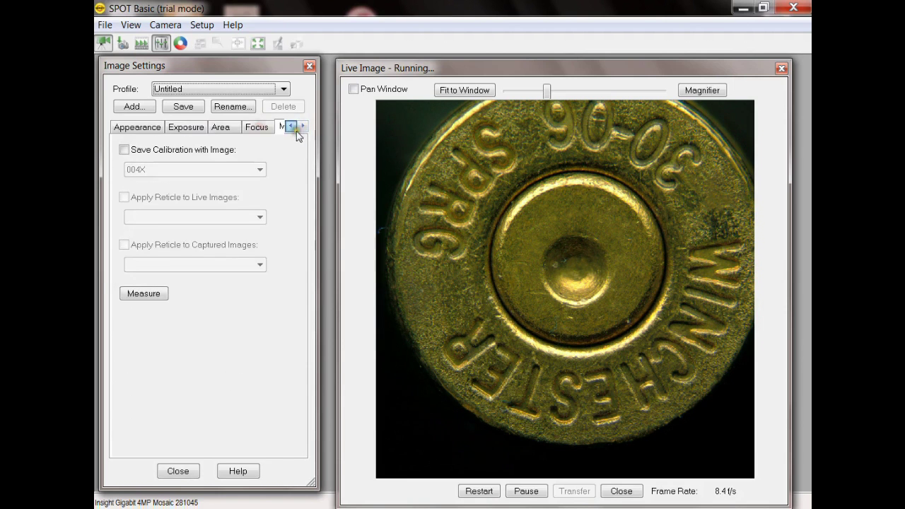
Step: Review the Exposure and Appearance settings and the list of available profiles, and close the image settings
{"action": "left_click", "coordinate": [183, 131]}
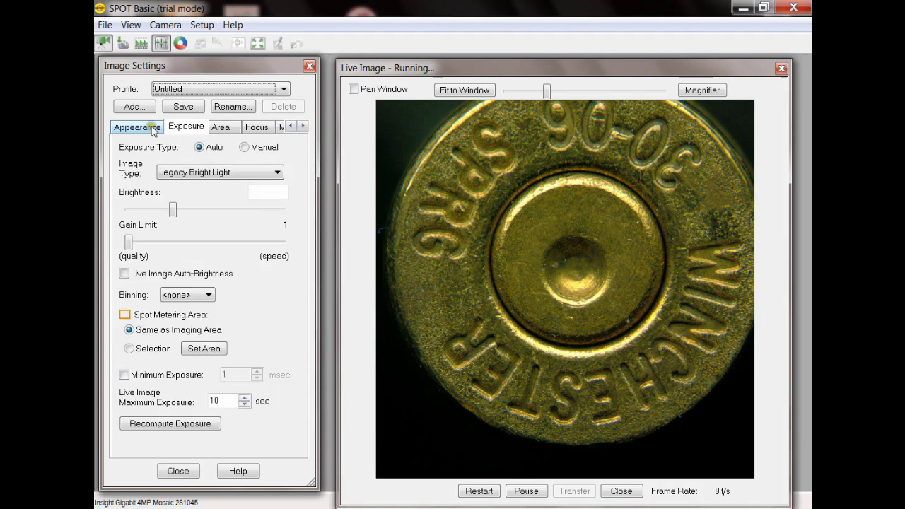
{"action": "left_click", "coordinate": [149, 127]}
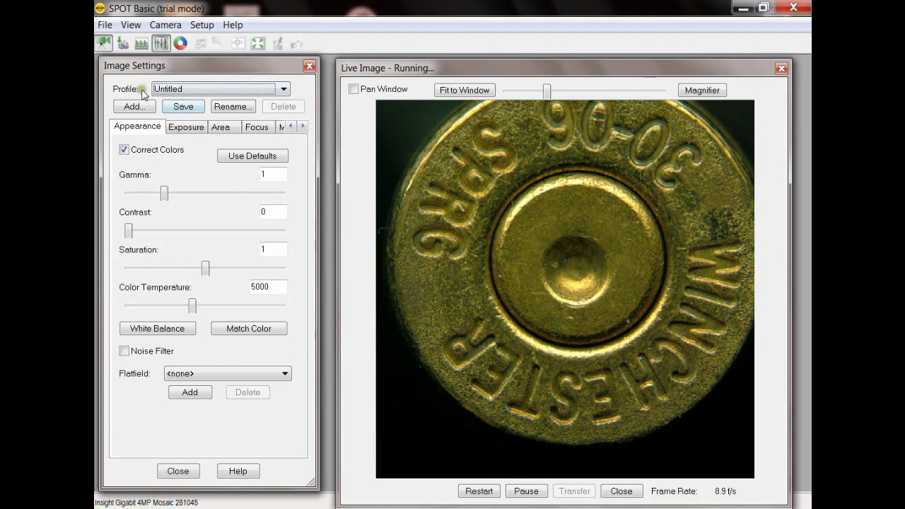
{"action": "left_click", "coordinate": [162, 91]}
{"action": "left_click", "coordinate": [188, 129]}
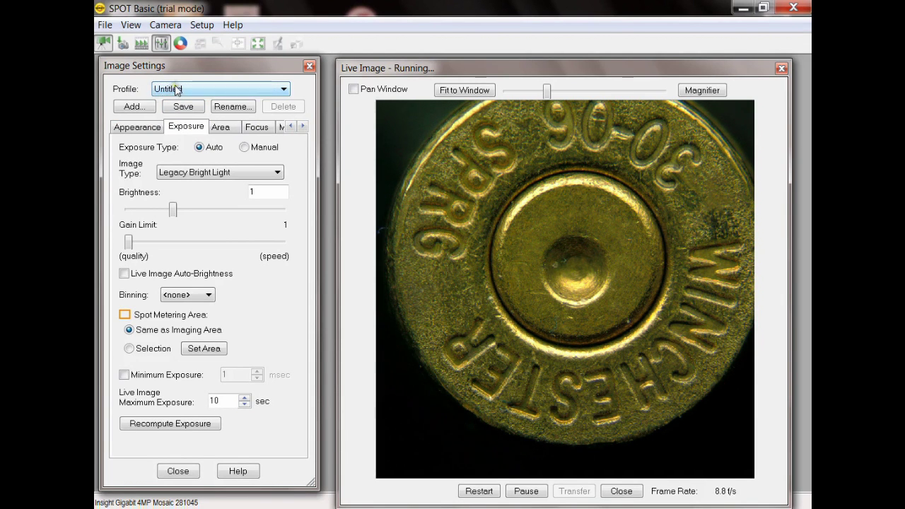
{"action": "left_click", "coordinate": [176, 90]}
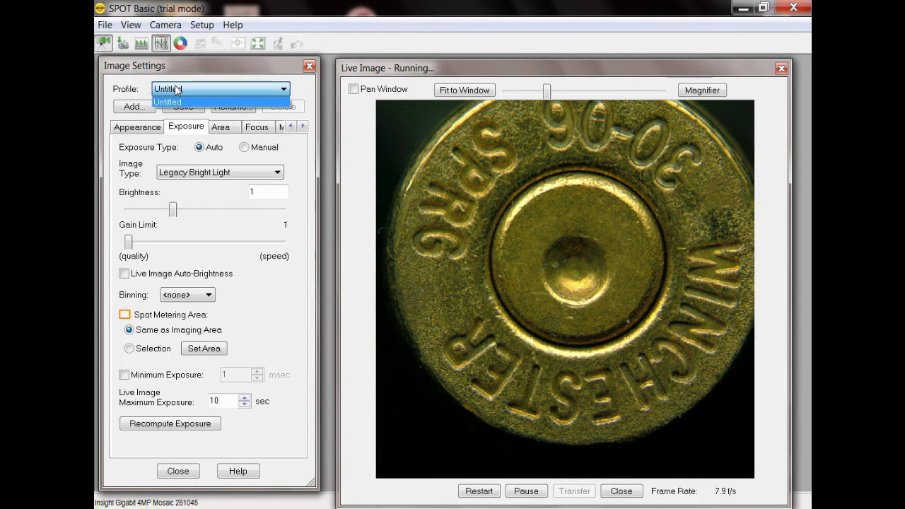
{"action": "left_click", "coordinate": [145, 88]}
{"action": "left_click_drag", "start_coordinate": [184, 68], "coordinate": [163, 64]}
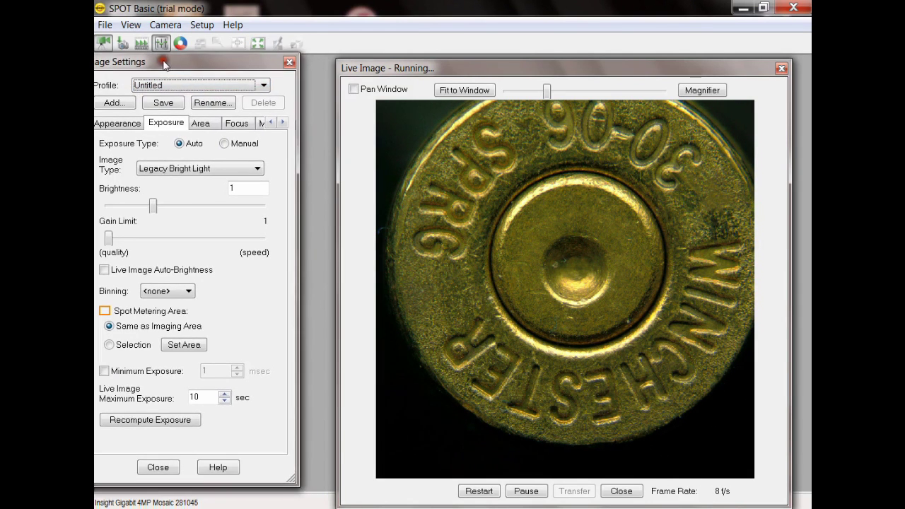
{"action": "left_click", "coordinate": [289, 63]}
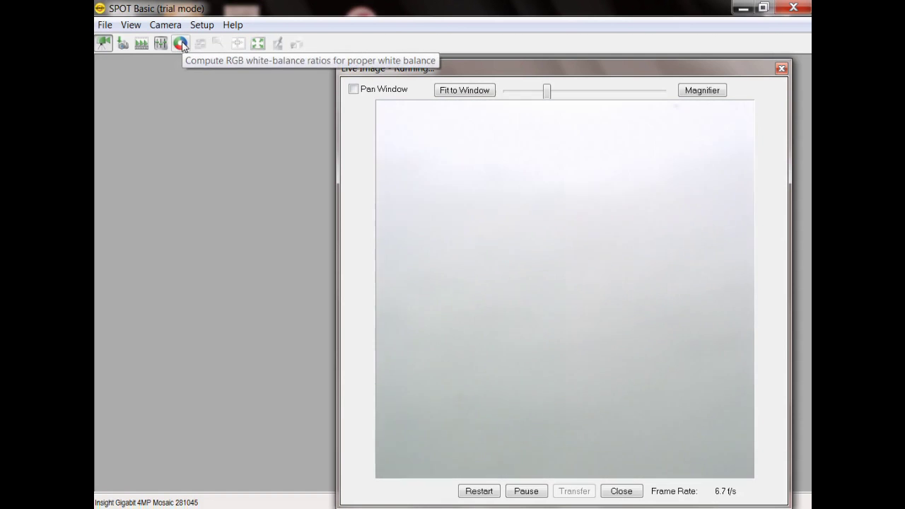
Step: Compute the camera's white balance using the white surface in the live image
{"action": "left_click", "coordinate": [181, 44]}
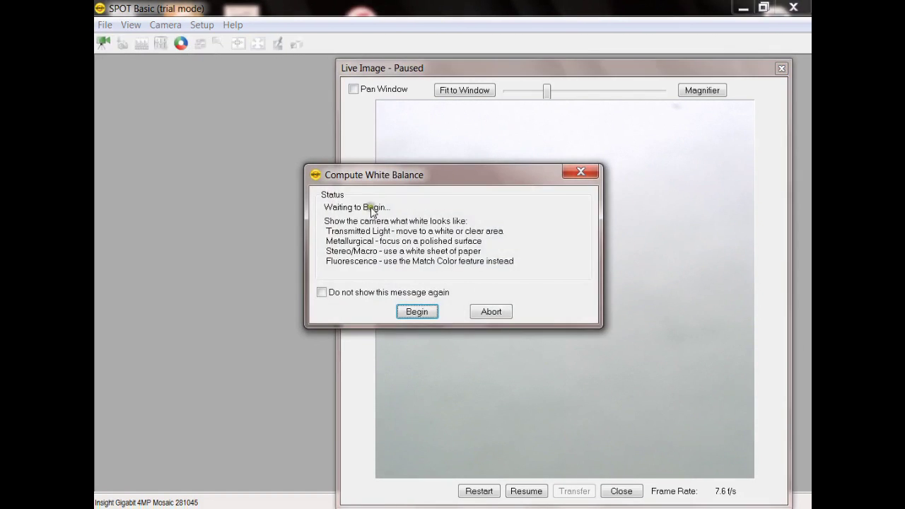
{"action": "left_click", "coordinate": [417, 312]}
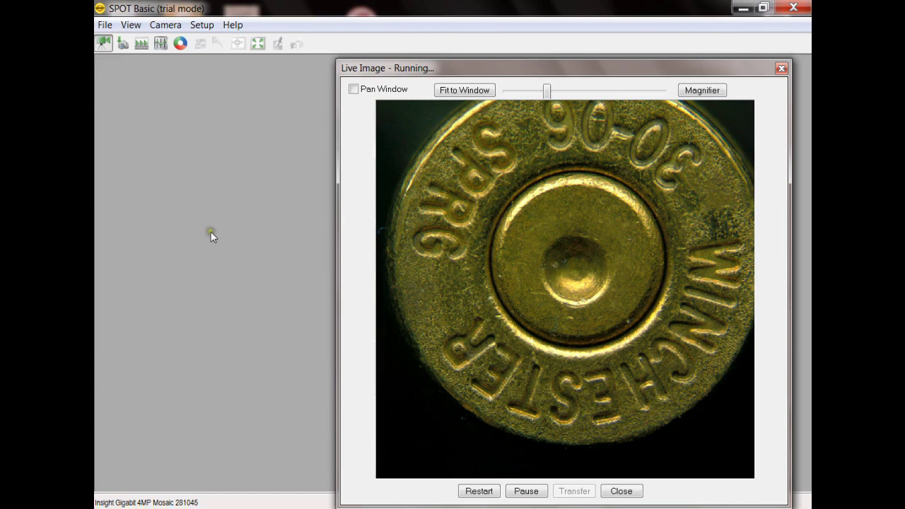
Step: View the live image in full screen with the image settings open, and return to the normal window without the settings dialog
{"action": "left_click", "coordinate": [161, 46]}
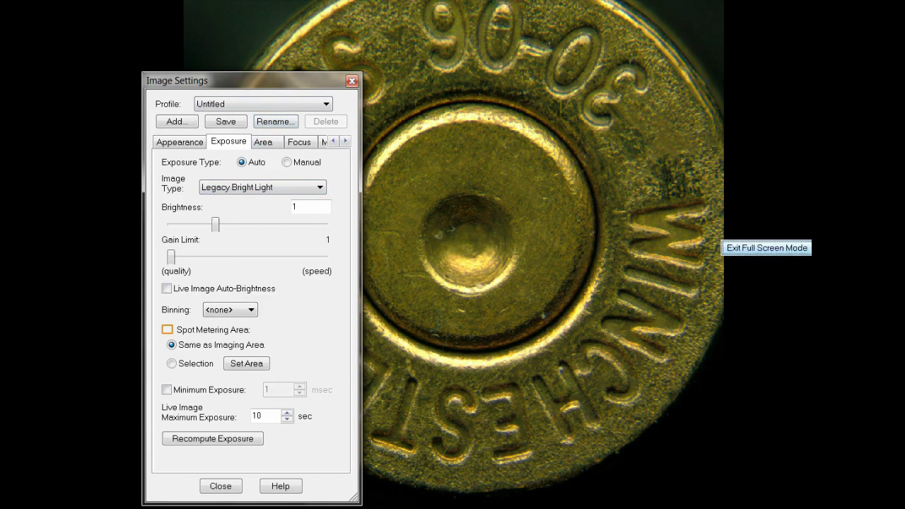
{"action": "left_click", "coordinate": [806, 242]}
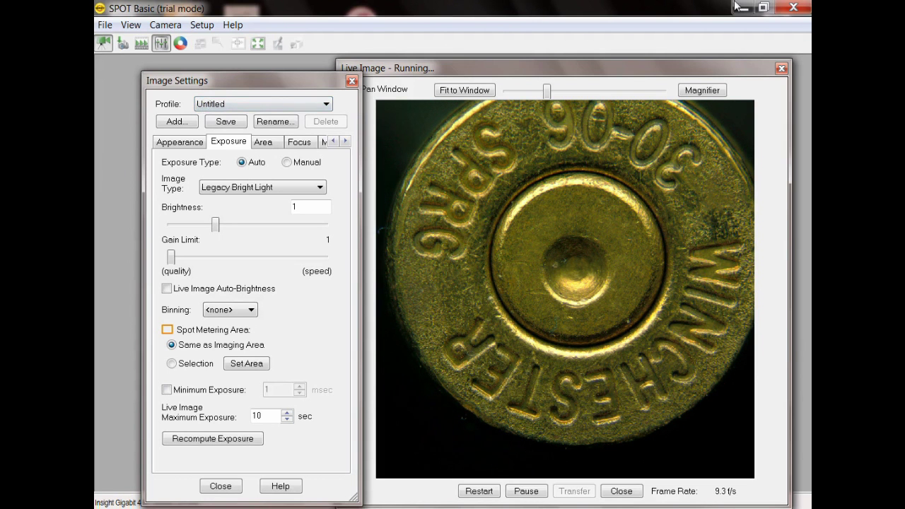
{"action": "left_click", "coordinate": [352, 80]}
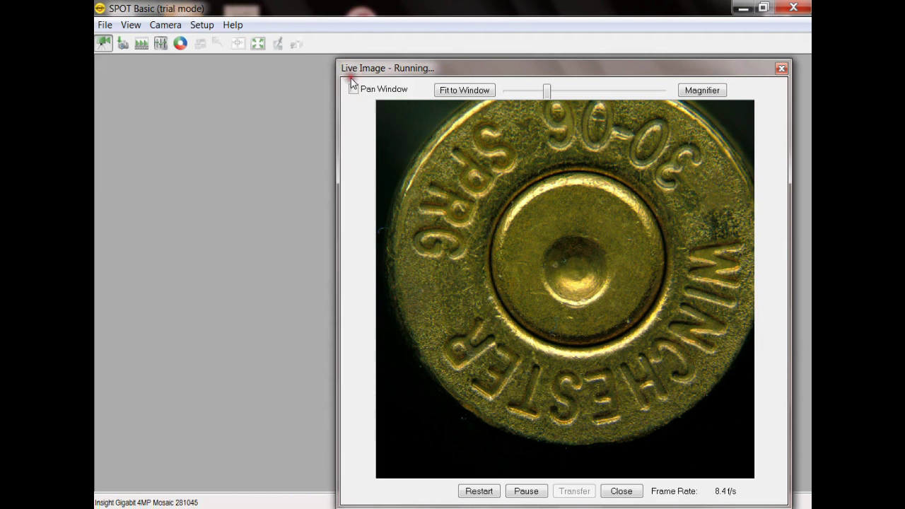
{"action": "left_click", "coordinate": [116, 28]}
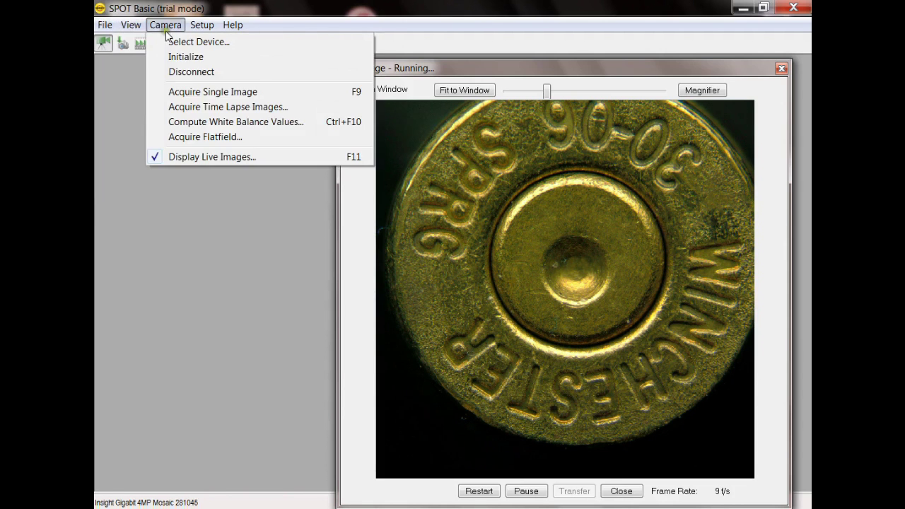
{"action": "mouse_move", "coordinate": [189, 34]}
{"action": "mouse_move", "coordinate": [126, 26]}
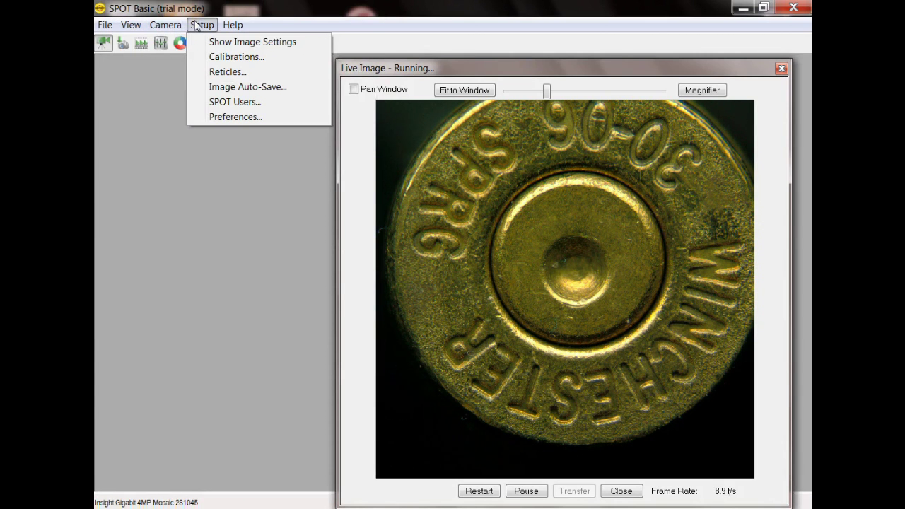
{"action": "left_click", "coordinate": [196, 26]}
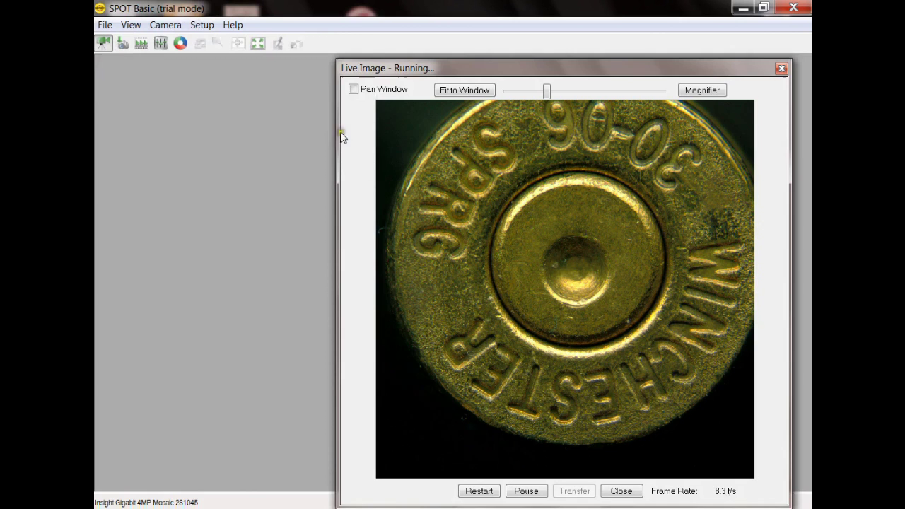
Step: Acquire a single image of the cartridge head, close the live image, and reposition the captured image's window
{"action": "left_click", "coordinate": [121, 43]}
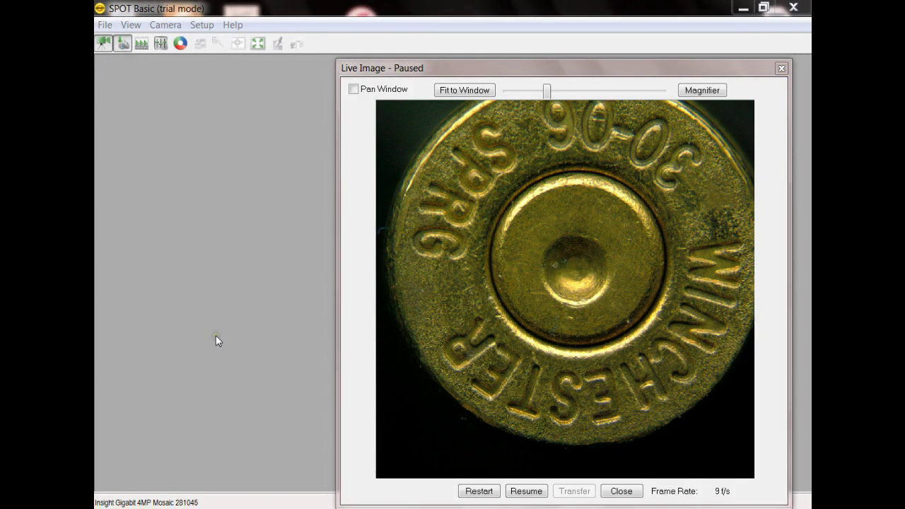
{"action": "left_click", "coordinate": [782, 68]}
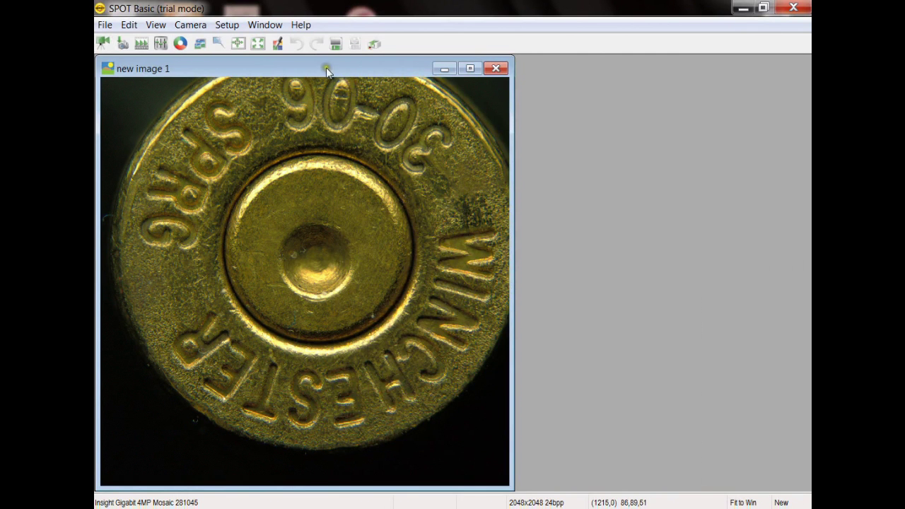
{"action": "left_click_drag", "start_coordinate": [326, 67], "coordinate": [416, 67]}
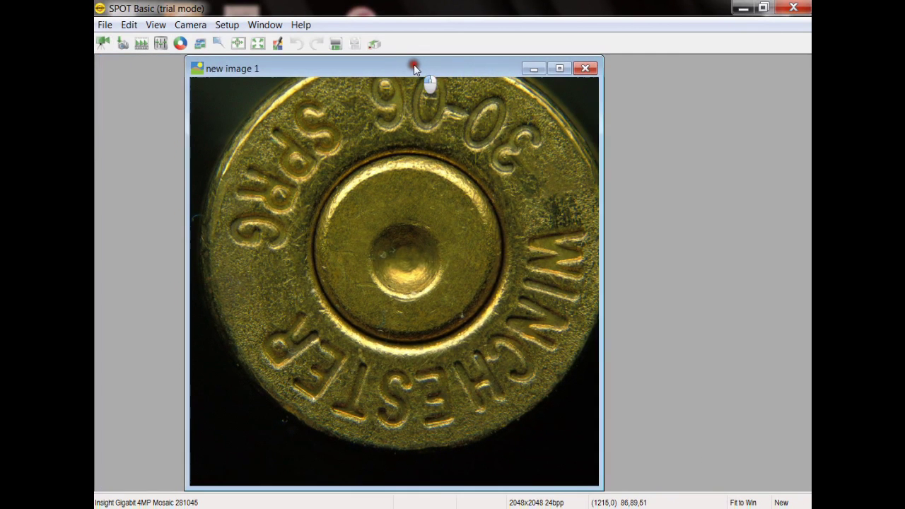
Step: Zoom the captured image in and out, ending at 50% around the dent in the cartridge's primer
{"action": "left_click", "coordinate": [201, 45]}
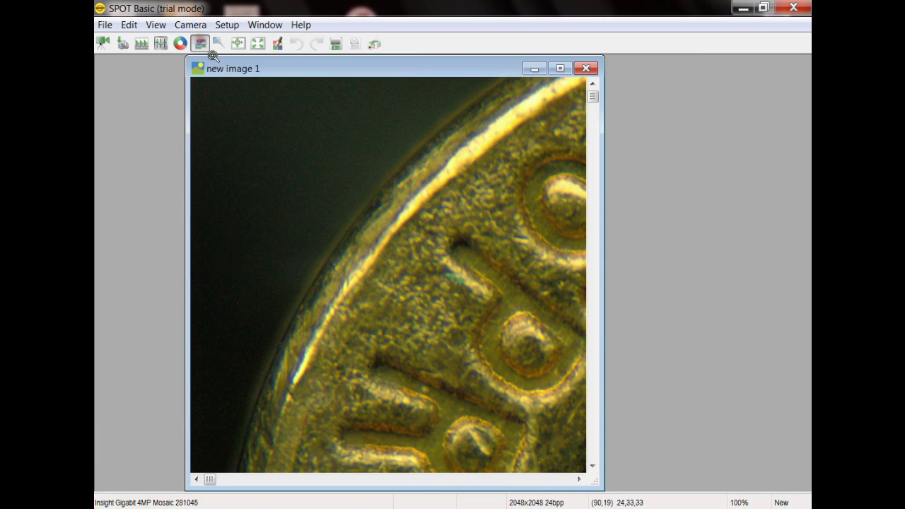
{"action": "left_click", "coordinate": [414, 292]}
{"action": "right_click", "coordinate": [414, 292]}
{"action": "right_click", "coordinate": [415, 292]}
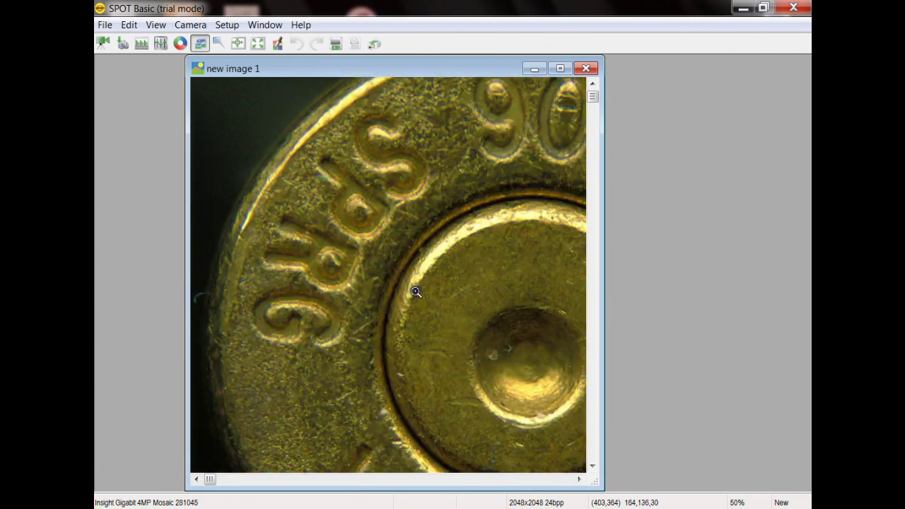
{"action": "right_click", "coordinate": [501, 337]}
{"action": "left_click", "coordinate": [390, 246]}
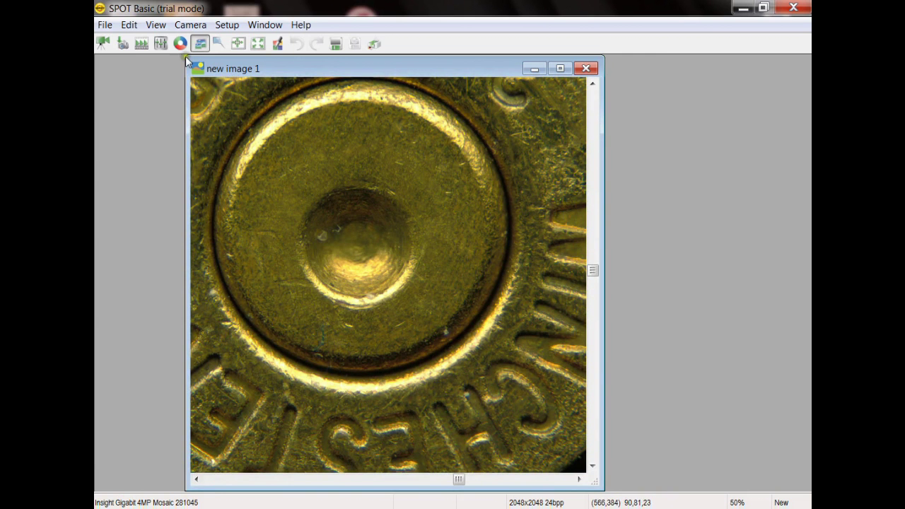
Step: Inspect the primer with the magnifier, and shift the view down and left using the overview thumbnail
{"action": "left_click", "coordinate": [220, 44]}
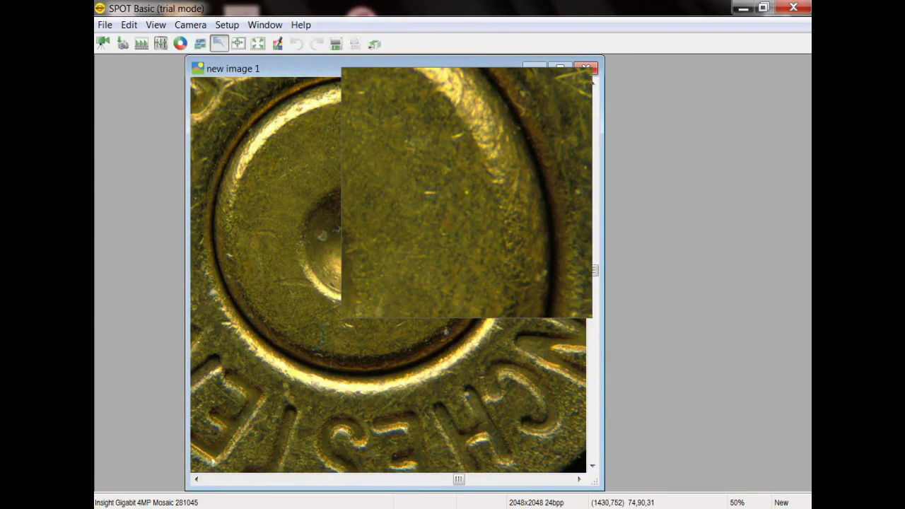
{"action": "left_click", "coordinate": [219, 43]}
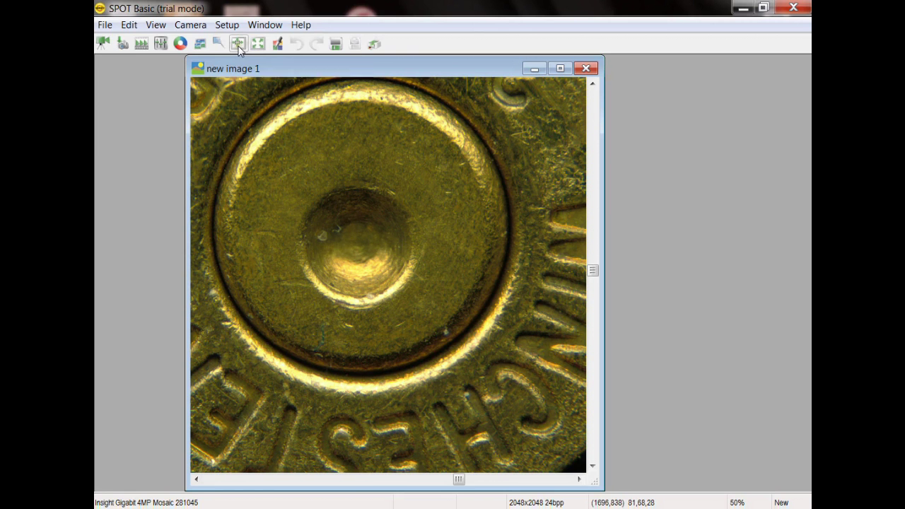
{"action": "left_click", "coordinate": [238, 44]}
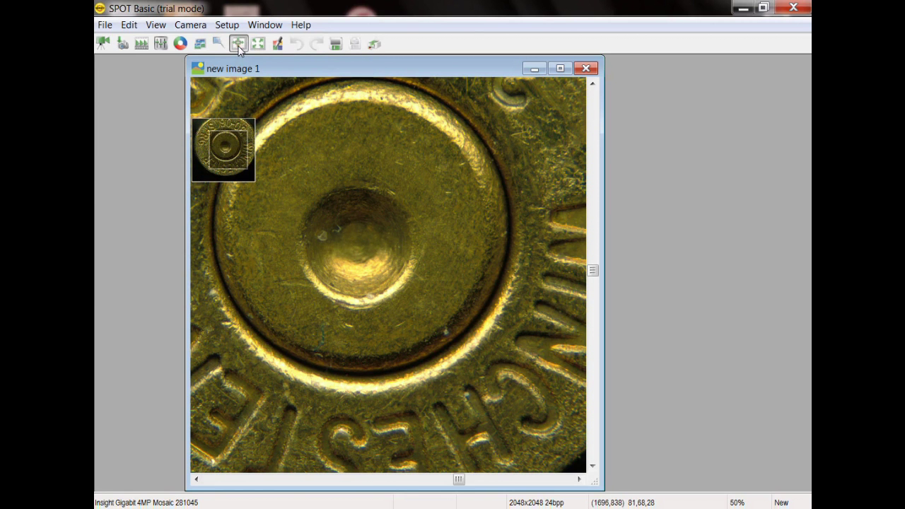
{"action": "left_click", "coordinate": [224, 145]}
{"action": "mouse_move", "coordinate": [225, 144]}
{"action": "left_mouse_down"}
{"action": "mouse_move", "coordinate": [214, 135]}
{"action": "mouse_move", "coordinate": [228, 152]}
{"action": "mouse_move", "coordinate": [228, 137]}
{"action": "mouse_move", "coordinate": [221, 135]}
{"action": "mouse_move", "coordinate": [231, 160]}
{"action": "left_mouse_up"}
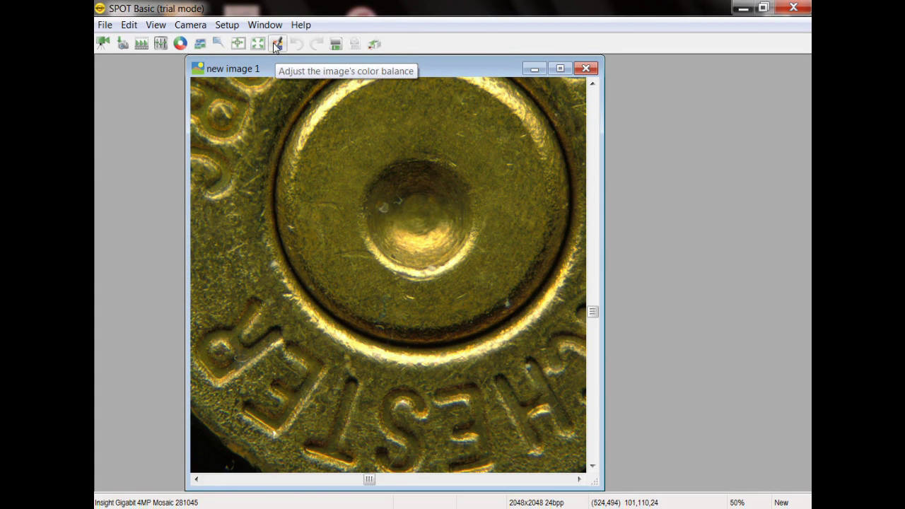
Step: Sample a brass tone inside the primer ring for Match Color, examine the hue and saturation controls, and cancel the adjustment
{"action": "left_click", "coordinate": [276, 44]}
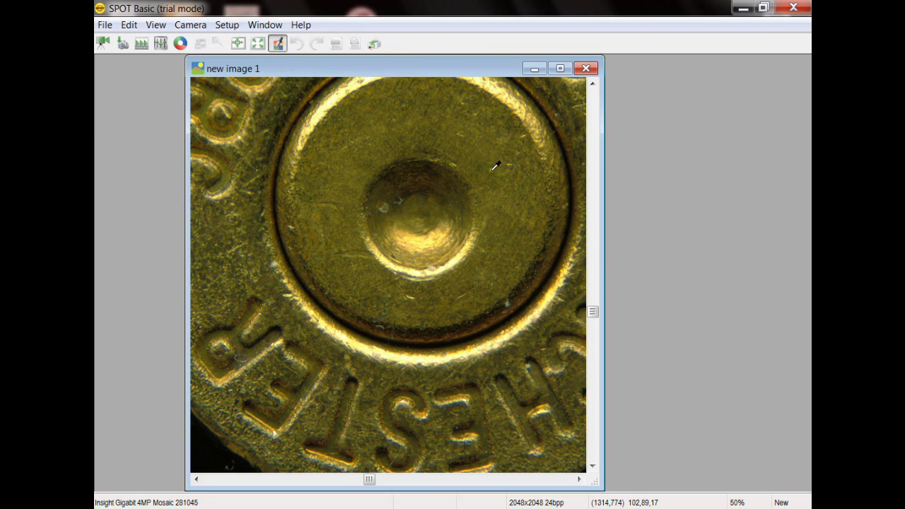
{"action": "left_click", "coordinate": [537, 239]}
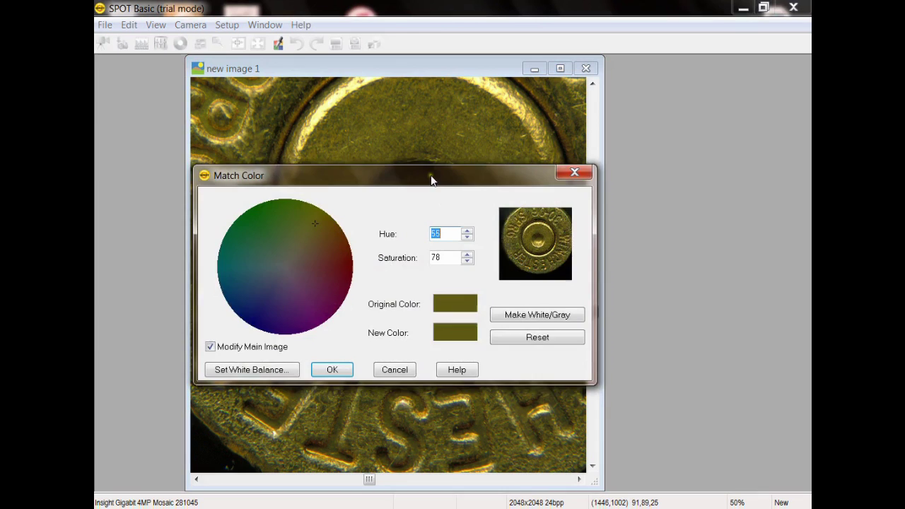
{"action": "left_click_drag", "start_coordinate": [431, 178], "coordinate": [282, 99]}
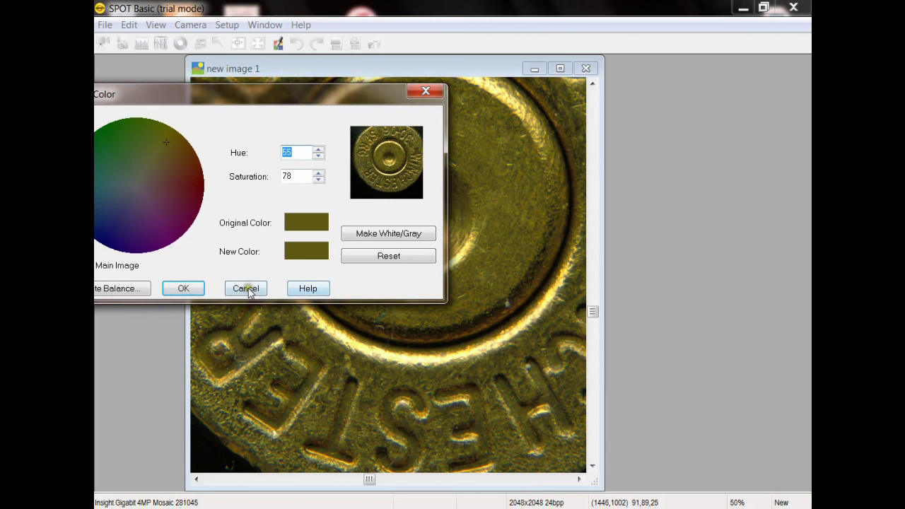
{"action": "left_click_drag", "start_coordinate": [180, 99], "coordinate": [228, 92]}
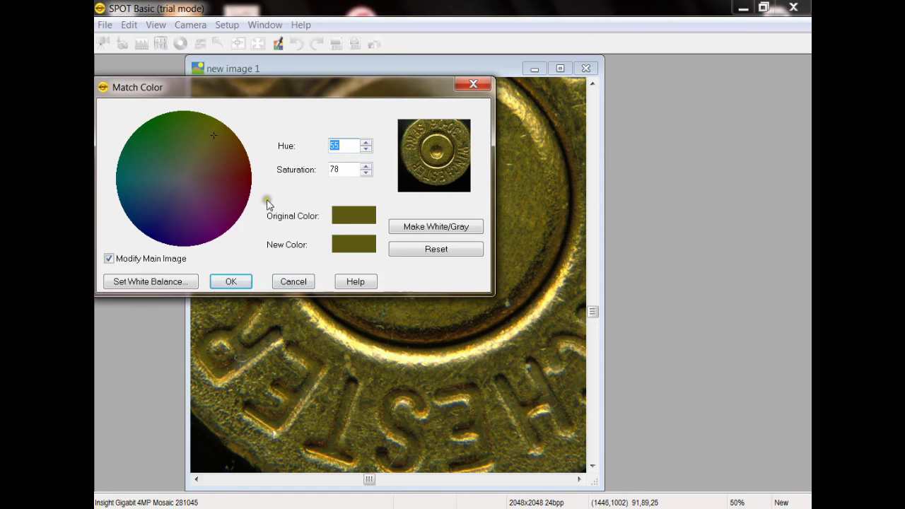
{"action": "left_click", "coordinate": [294, 279]}
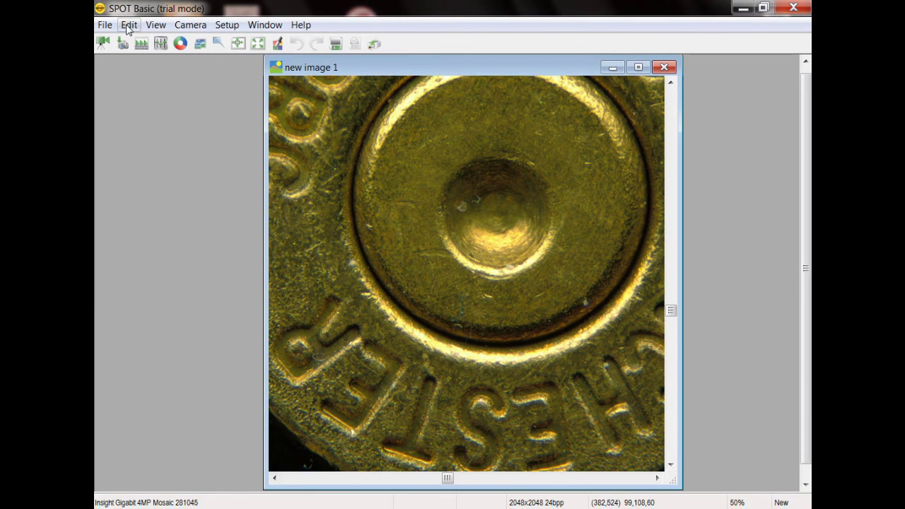
Step: Convert the captured cartridge image to monochrome
{"action": "left_click", "coordinate": [128, 26]}
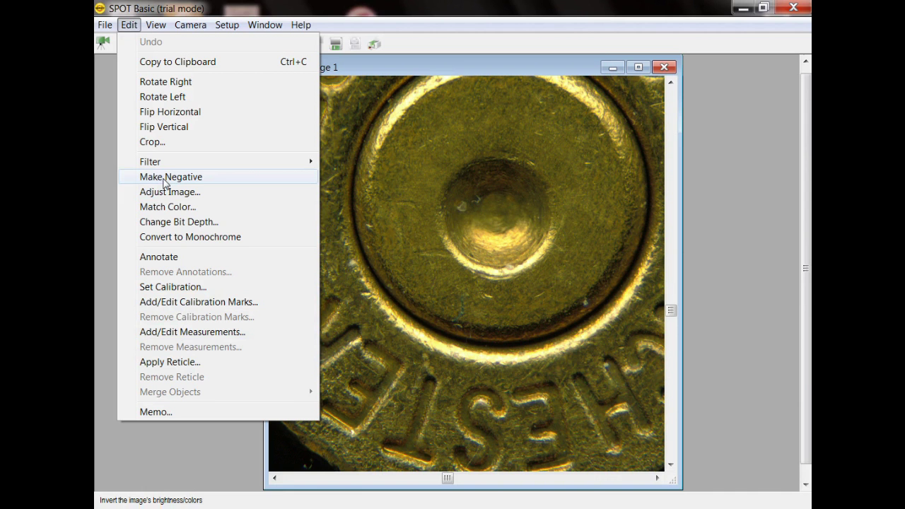
{"action": "left_click", "coordinate": [182, 240]}
{"action": "left_click", "coordinate": [125, 24]}
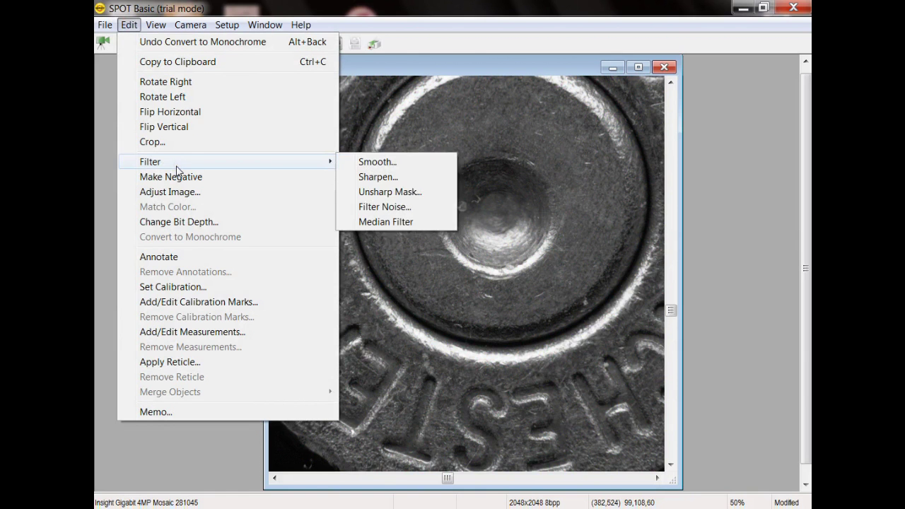
{"action": "left_click", "coordinate": [125, 25]}
{"action": "left_click", "coordinate": [125, 25]}
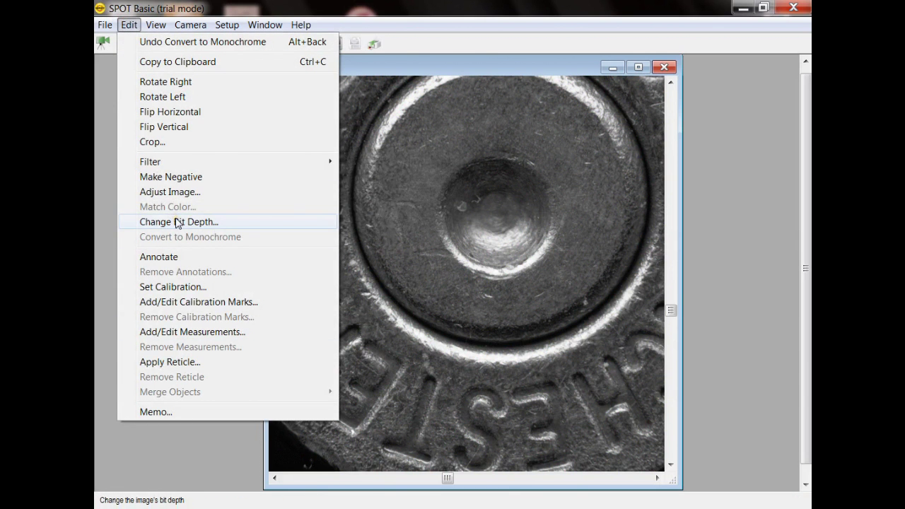
{"action": "key", "text": "Escape"}
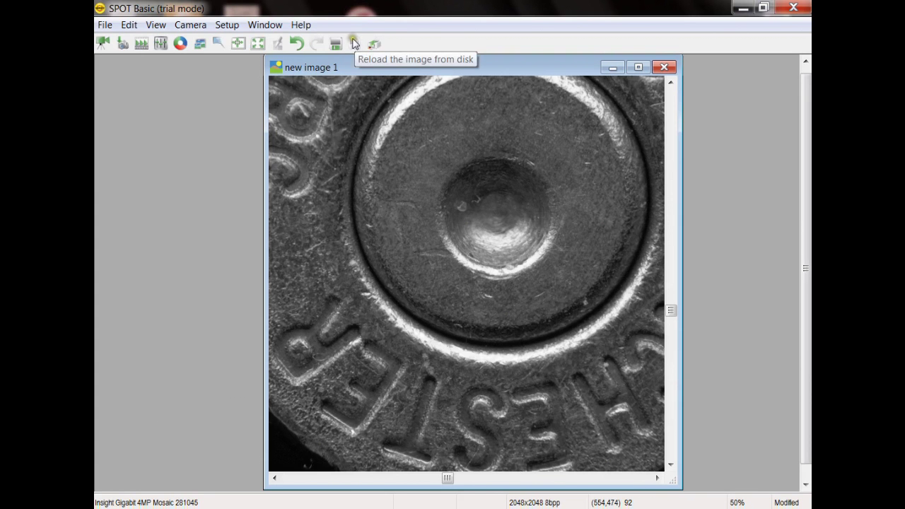